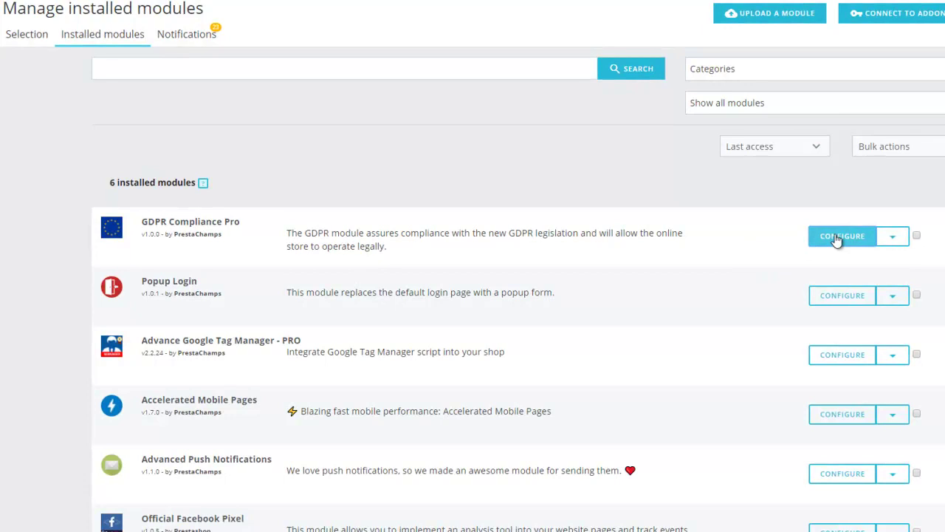
Step: Open the GDPR Compliance Pro module's configuration and view the Necessary Cookies section of the storefront privacy popup
left_click(837, 238)
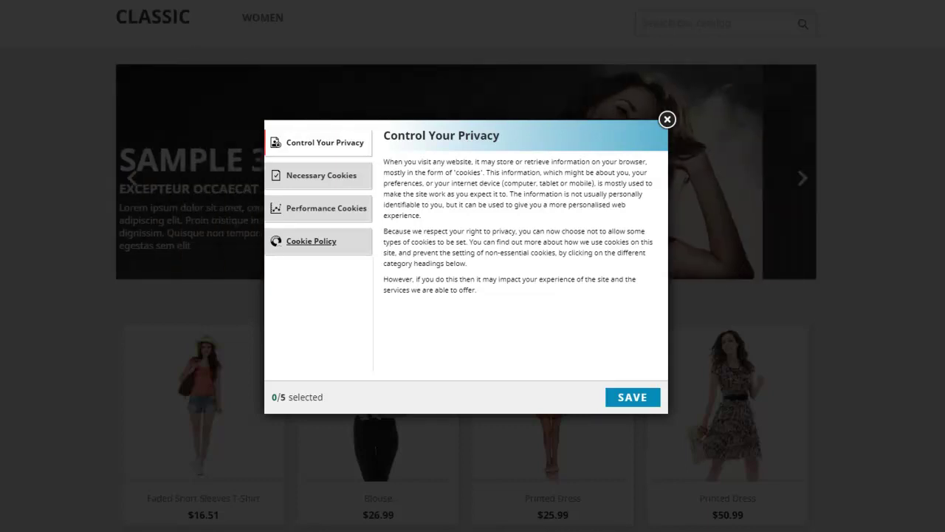
left_click(362, 185)
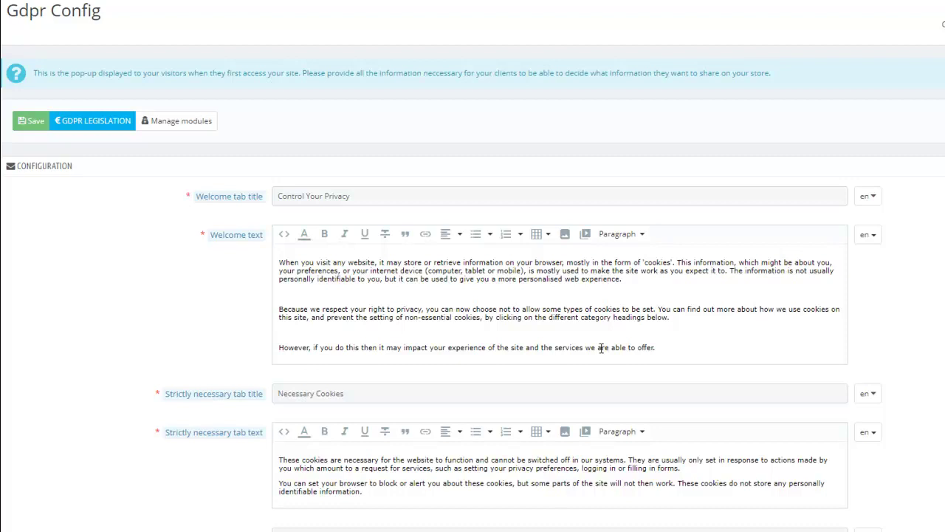
Step: Examine the popup's configurable titles and texts on the Gdpr Config page, from the welcome text down to the footer link text
left_click_drag(283, 351, 670, 367)
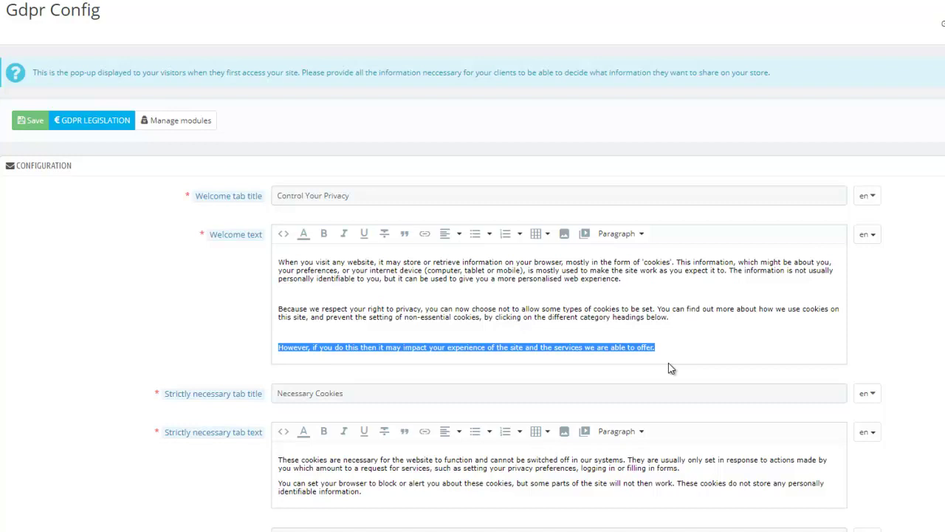
left_click(669, 363)
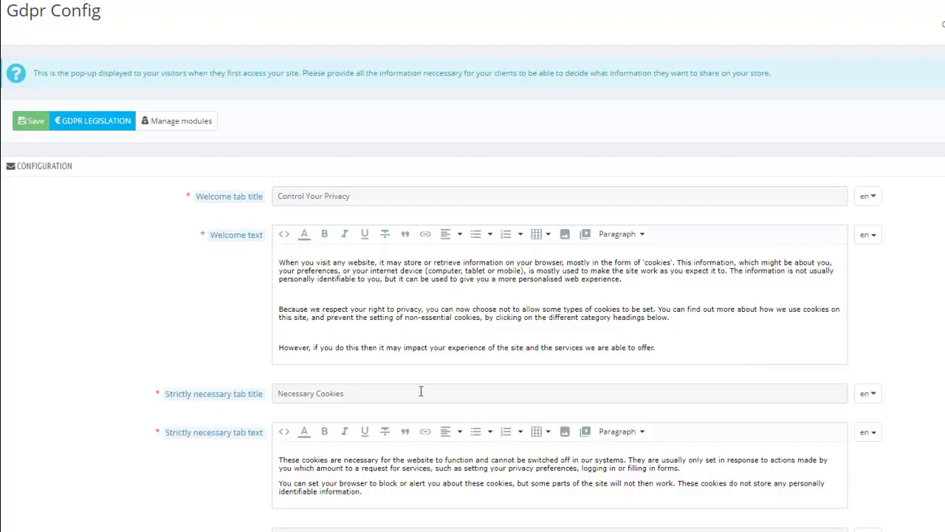
scroll(489, 349, "down", 3)
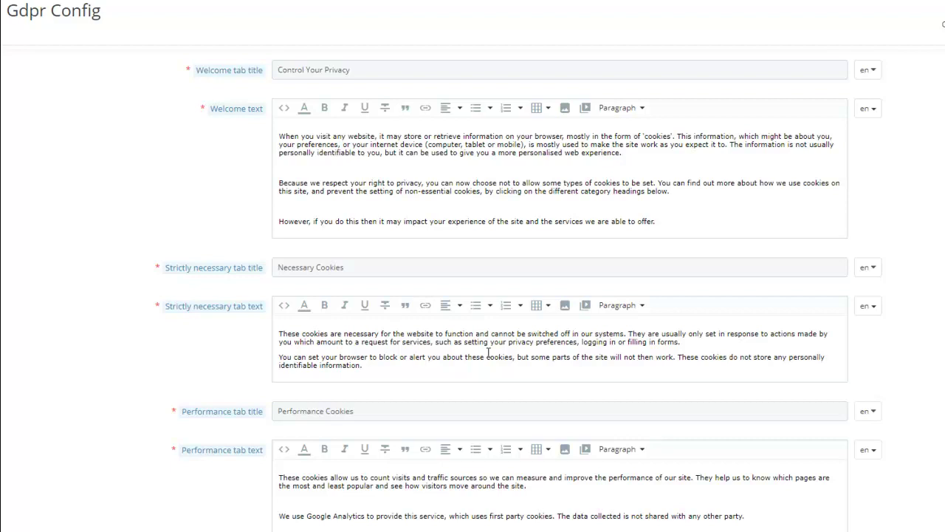
double_click(279, 410)
left_click_drag(340, 419, 401, 410)
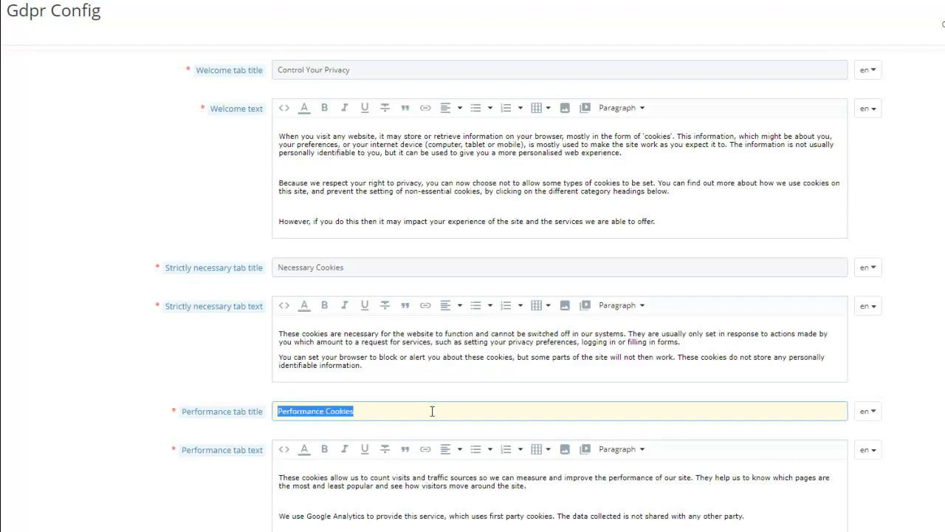
left_click(432, 410)
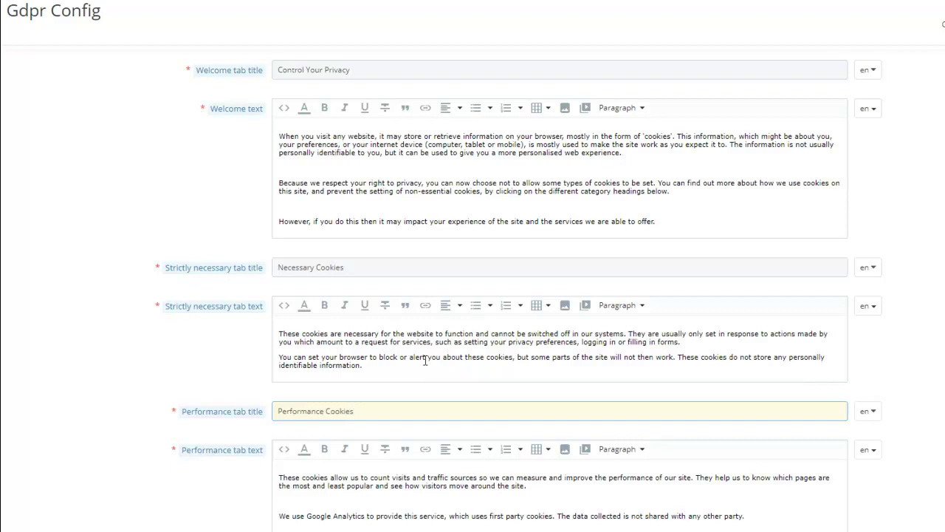
scroll(425, 360, "down", 2)
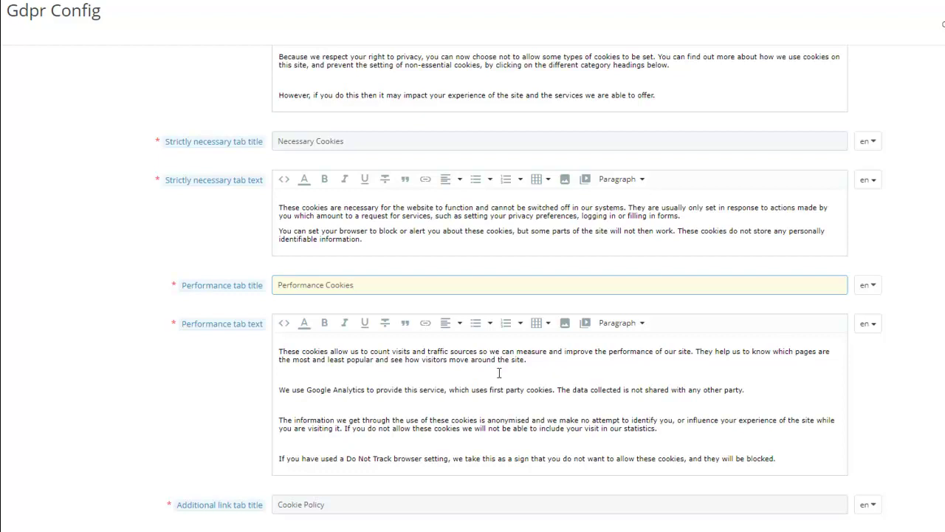
scroll(496, 359, "down", 1)
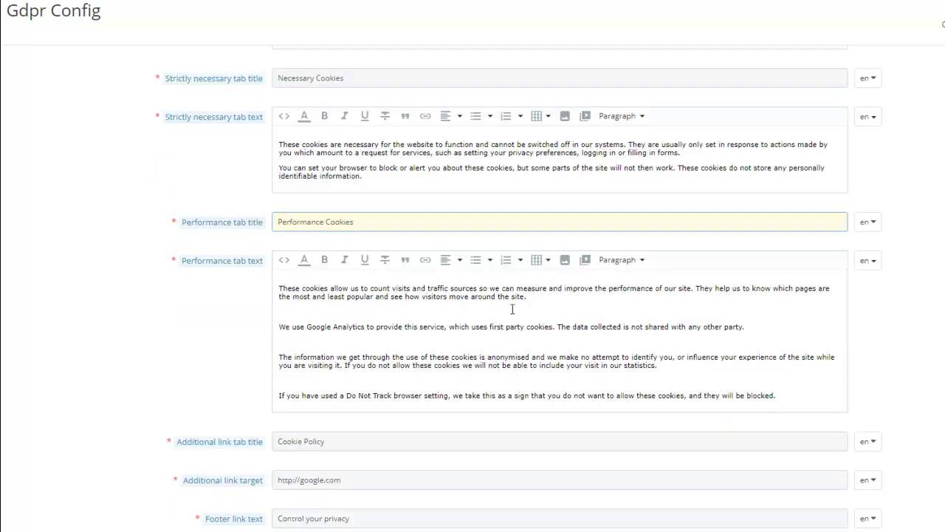
scroll(510, 316, "down", 1)
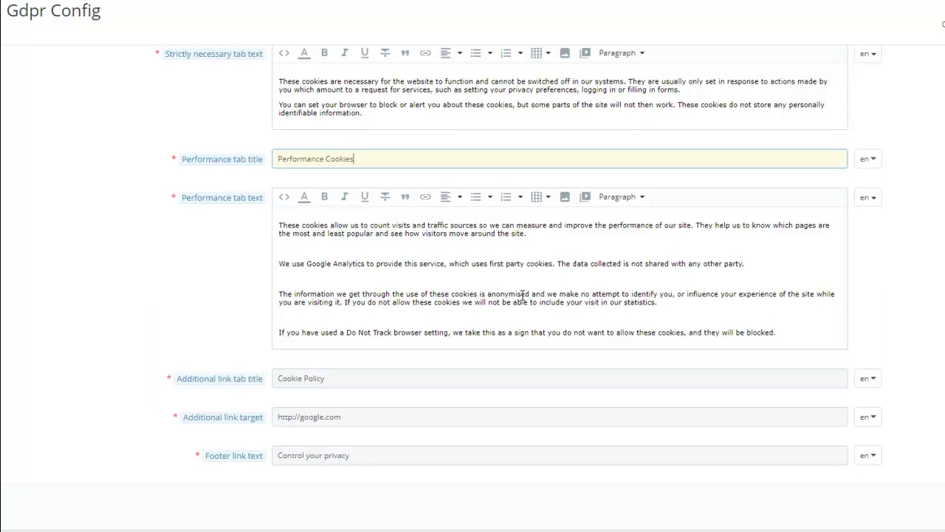
left_click(909, 489)
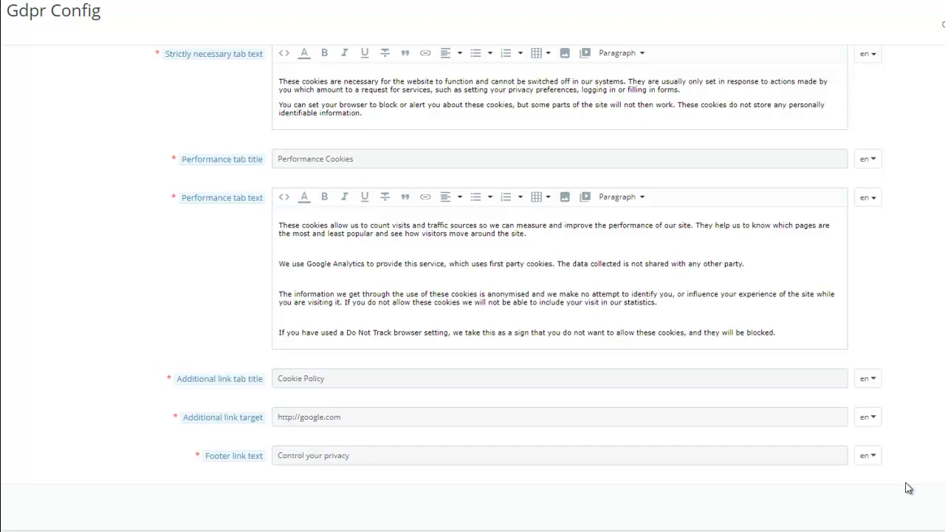
left_click_drag(348, 455, 277, 446)
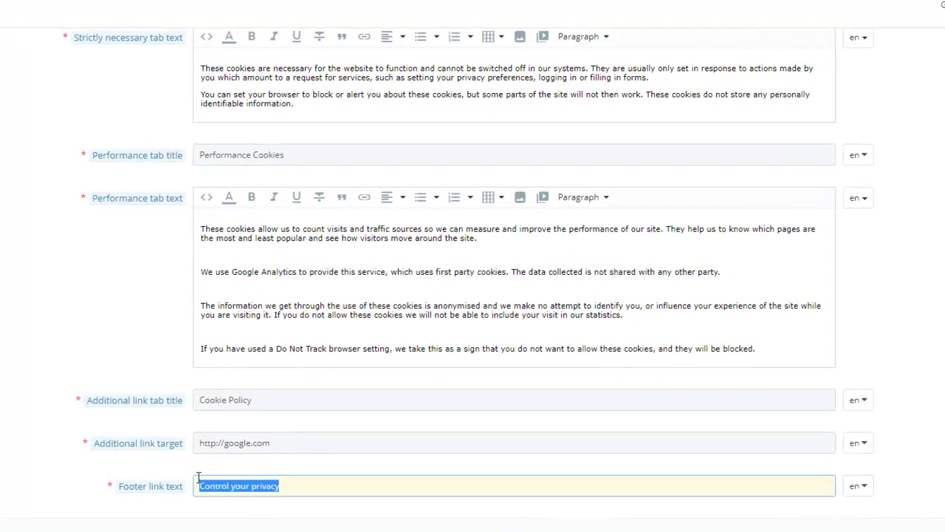
left_click(303, 488)
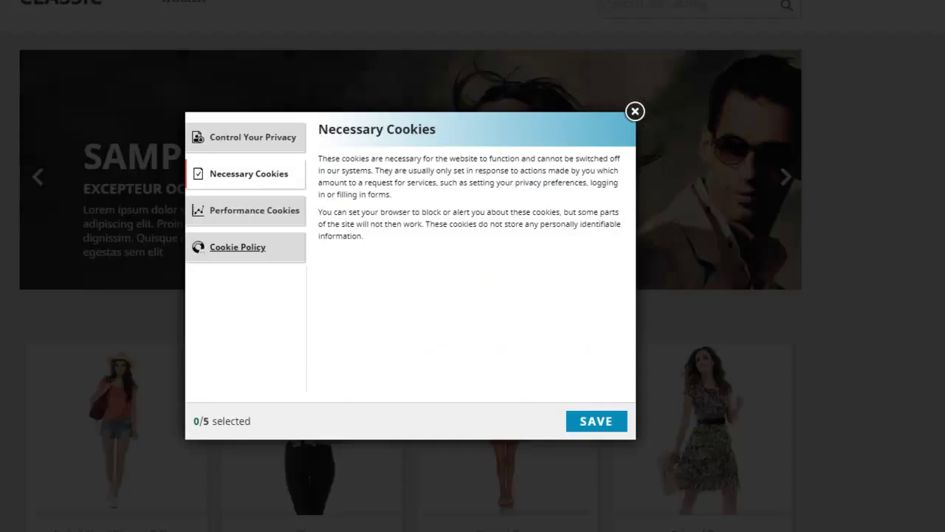
Step: Review the Control Your Privacy, Necessary Cookies and Performance Cookies sections of the storefront popup and save the preferences with no cookies allowed
left_click(267, 141)
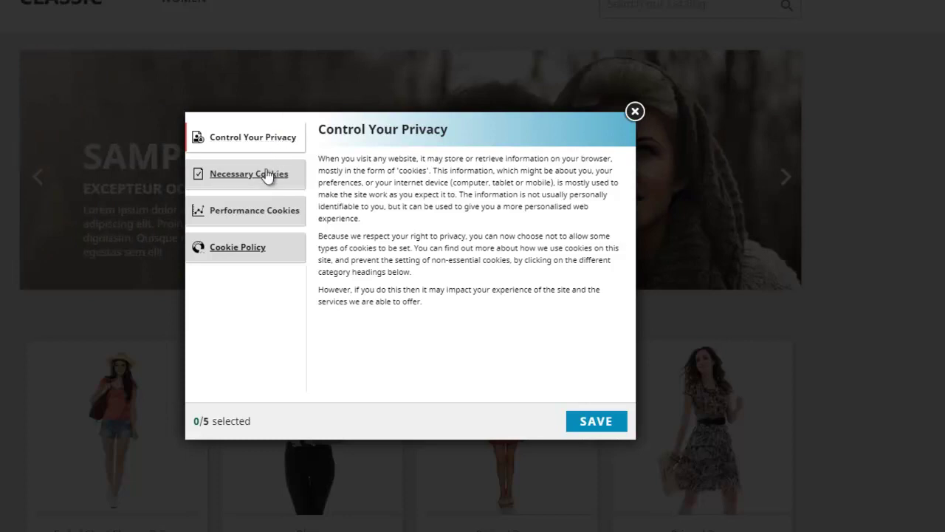
left_click(268, 174)
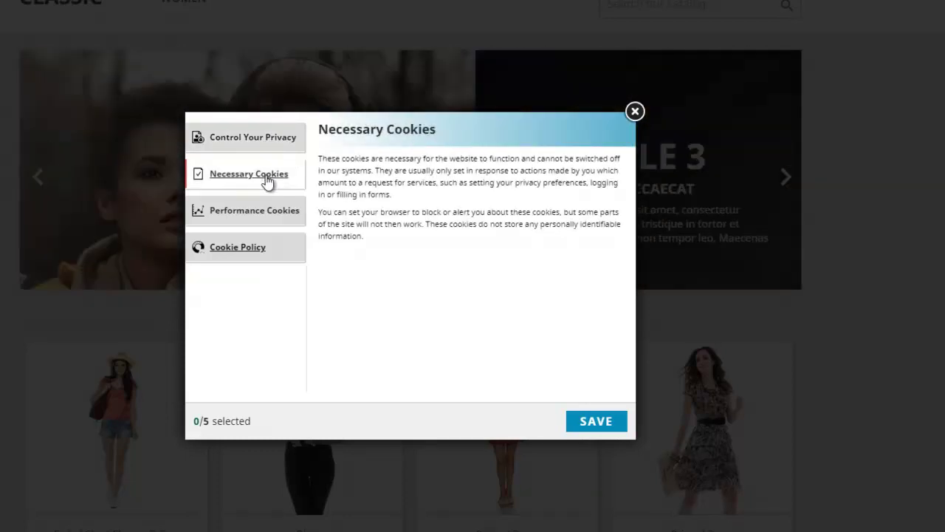
left_click(270, 211)
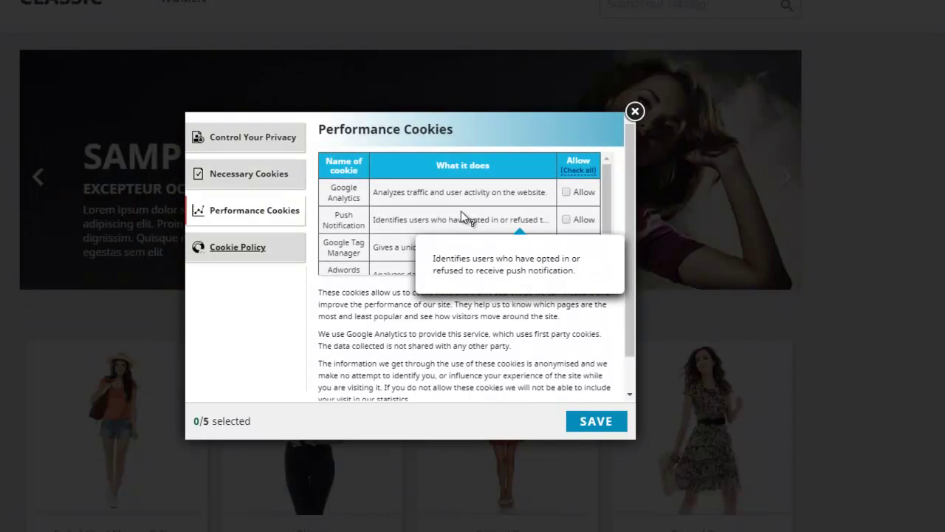
left_click_drag(610, 197, 608, 262)
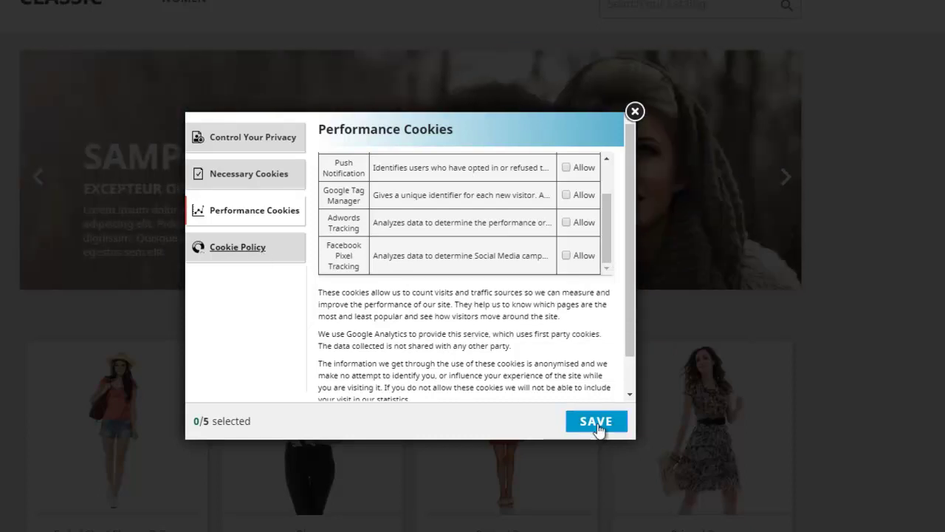
left_click(597, 425)
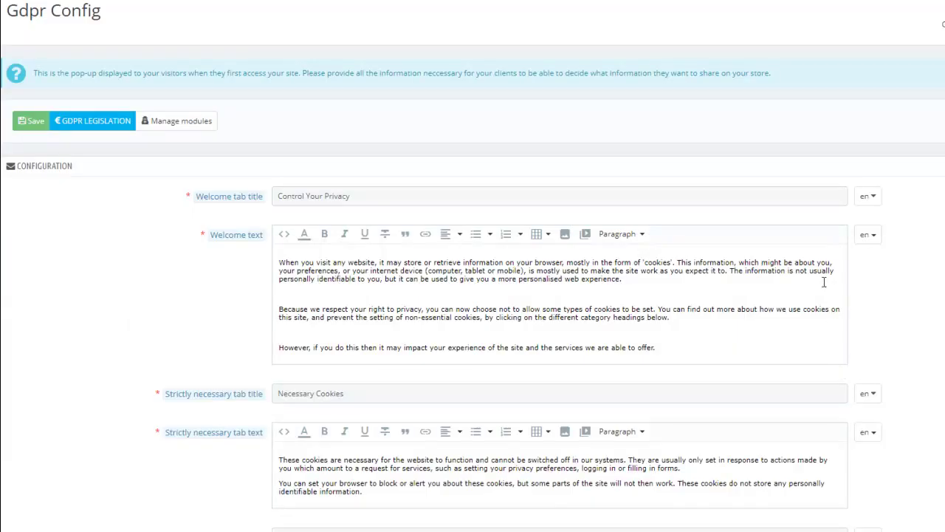
Step: Check the languages offered for the welcome tab title and examine the Performance tab text on the Gdpr Config page
left_click(873, 199)
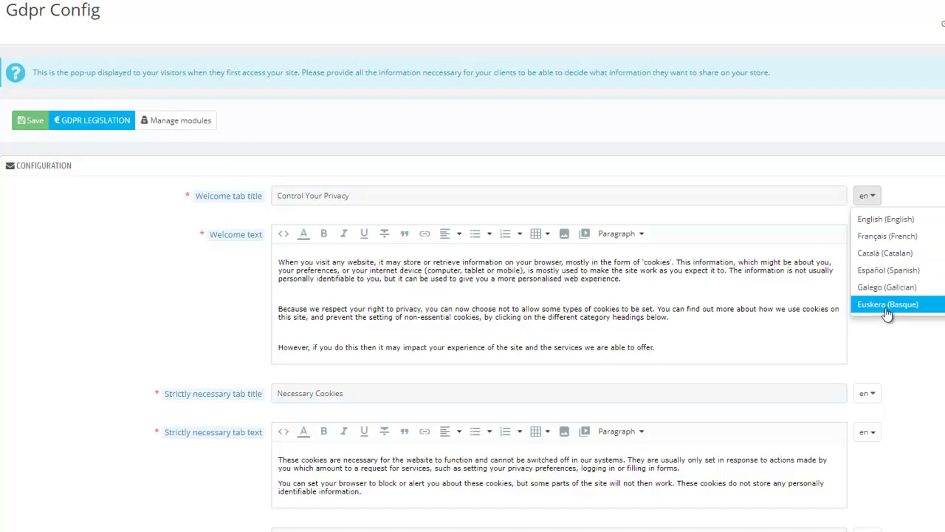
left_click(906, 345)
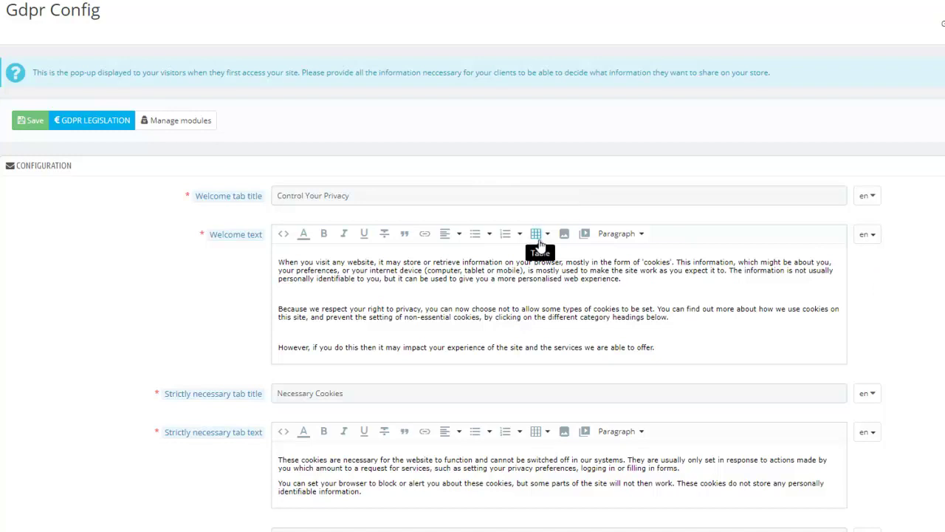
scroll(566, 246, "down", 3)
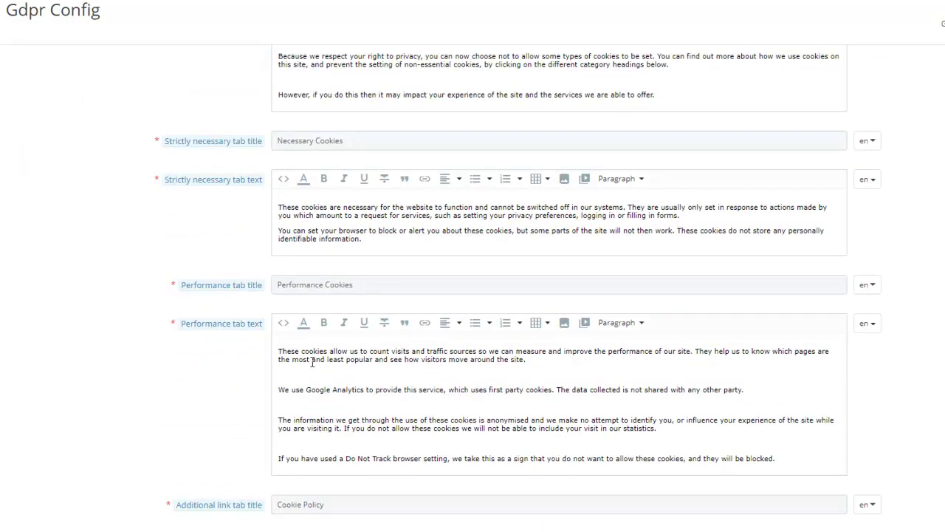
left_click_drag(777, 459, 262, 350)
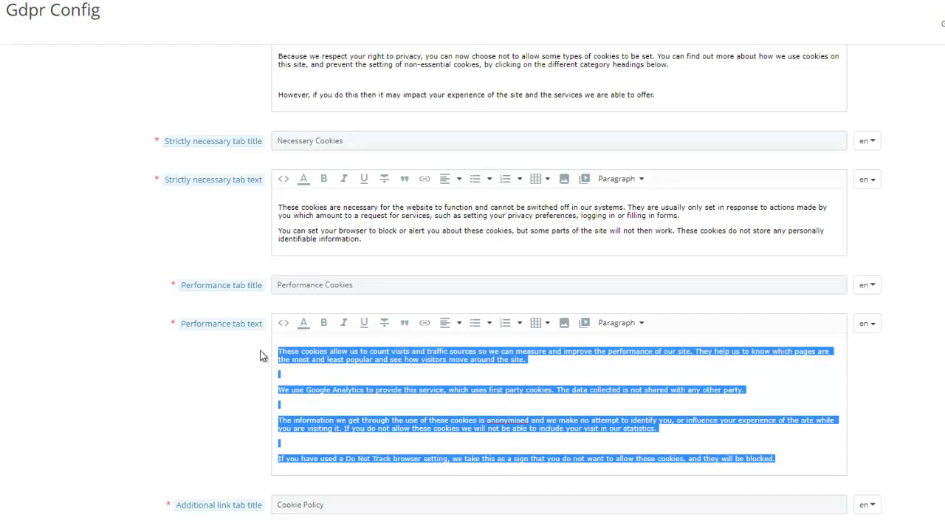
left_click(209, 372)
left_click(485, 368)
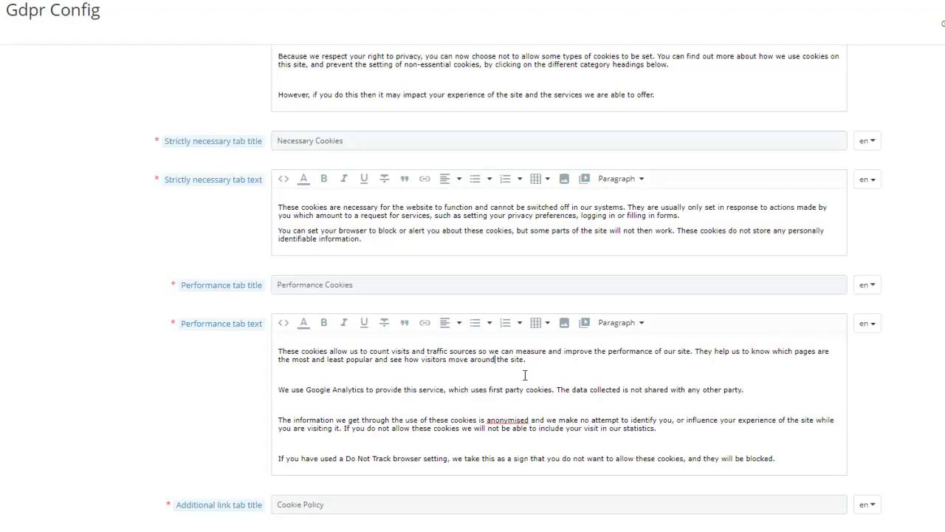
scroll(525, 376, "up", 3)
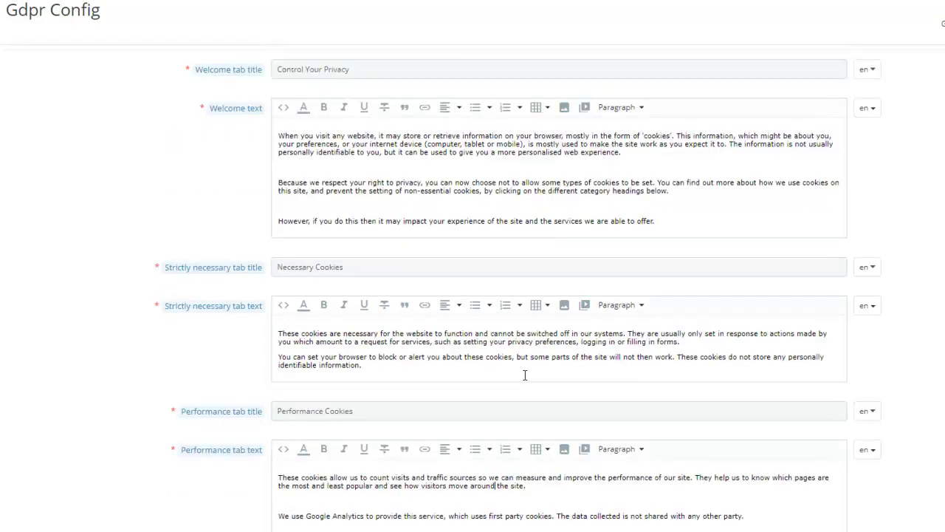
scroll(525, 376, "up", 3)
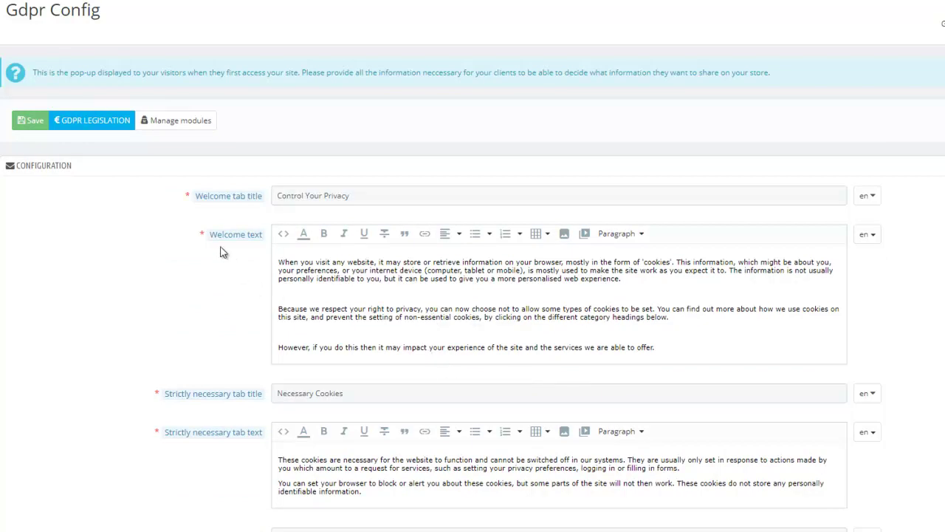
Step: Open the GDPR module management page and find the PS_GOOGLEANALYTICS entry among the GDPR enabled modules
left_click(177, 121)
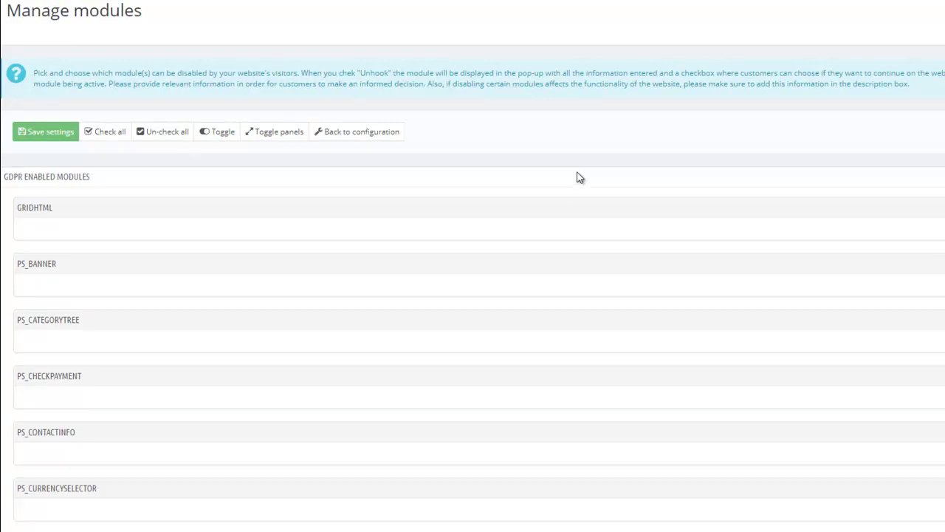
scroll(579, 185, "down", 3)
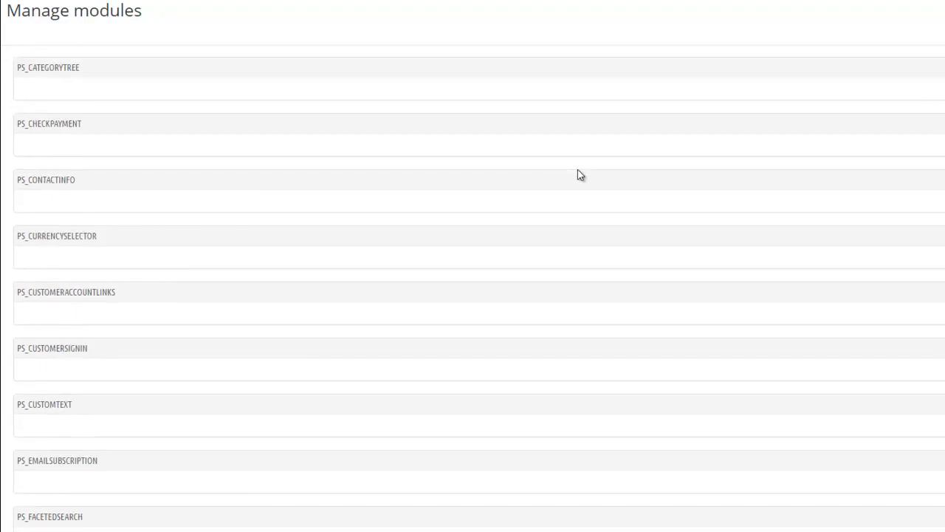
scroll(579, 170, "down", 2)
scroll(580, 177, "down", 10)
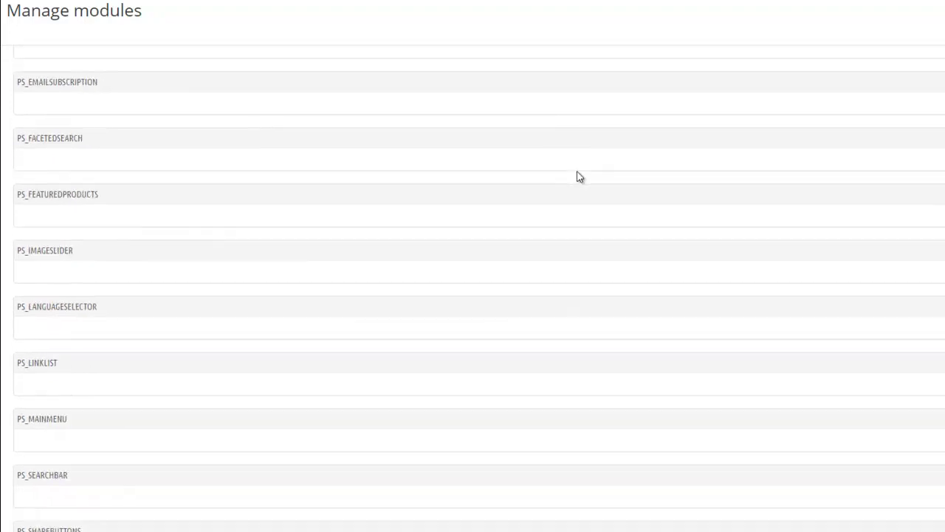
scroll(578, 179, "down", 2)
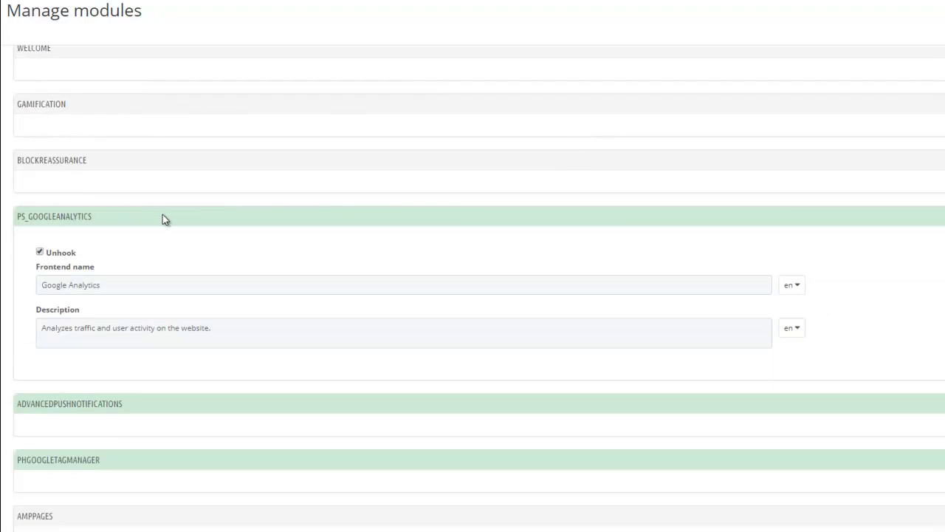
Step: Inspect the Unhook option, frontend name languages and description field of the PS_GOOGLEANALYTICS module, leaving Unhook enabled
left_click(41, 252)
left_click(41, 253)
left_click(802, 285)
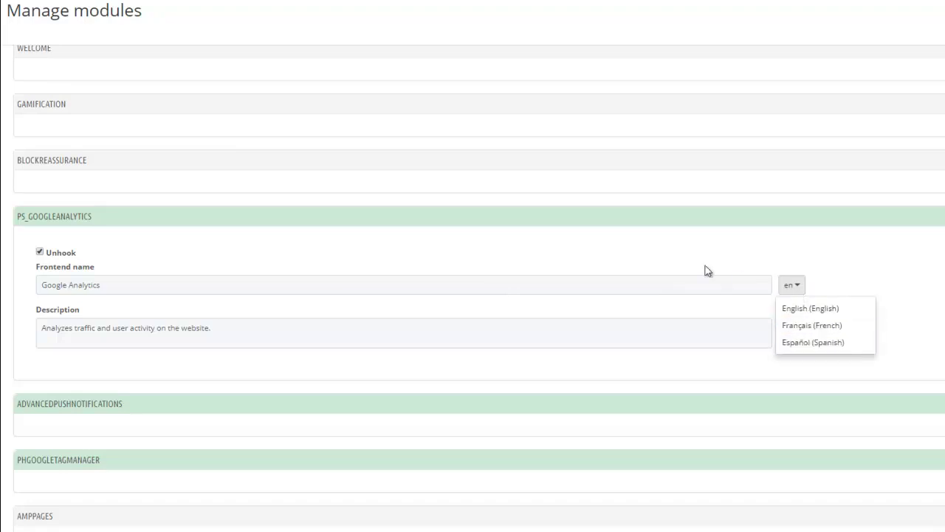
left_click(628, 264)
left_click(468, 327)
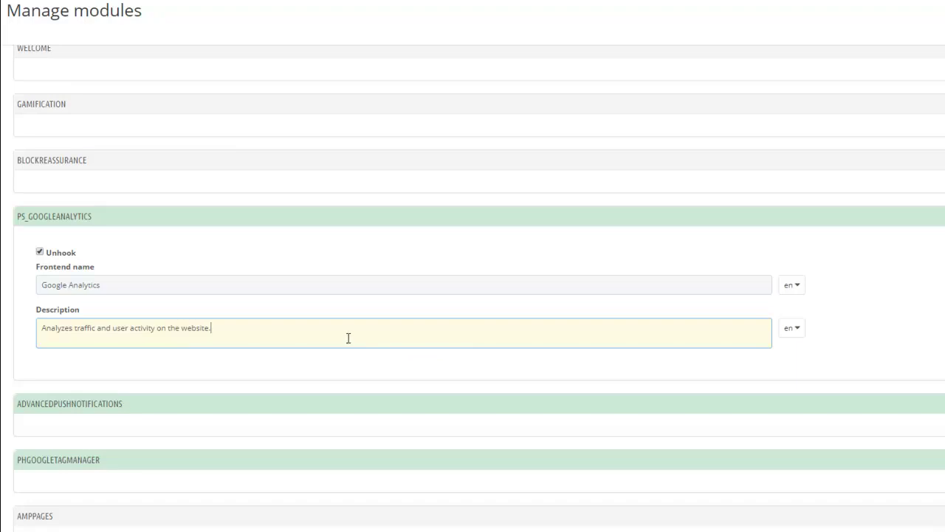
left_click(708, 300)
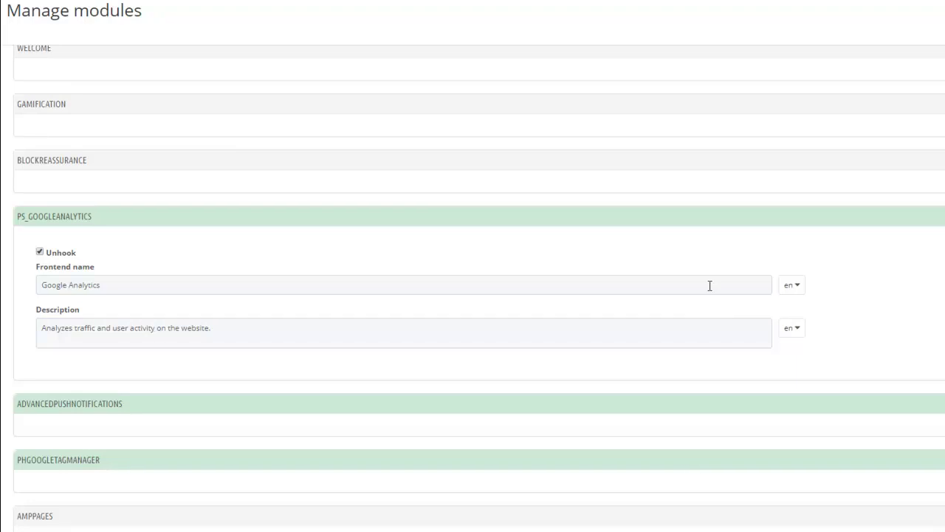
Step: Look through the remaining modules listed below PS_GOOGLEANALYTICS to see which ones are set to be unhooked
scroll(275, 328, "down", 2)
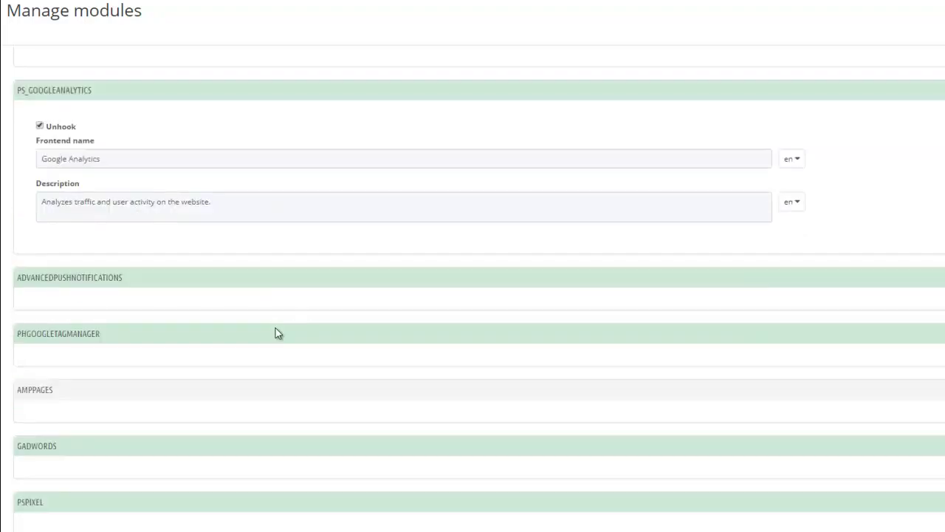
scroll(276, 333, "down", 1)
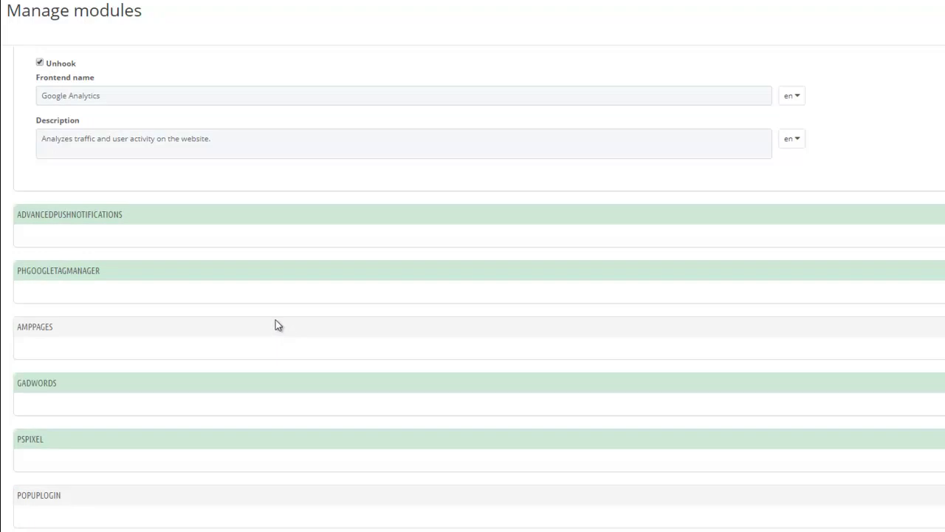
scroll(276, 320, "up", 1)
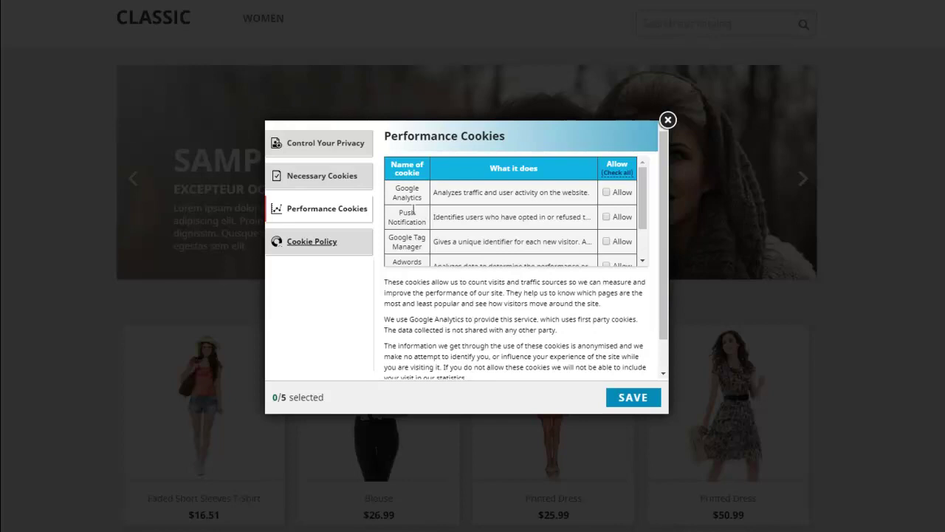
Step: Review the cookie names and their full descriptions in the Performance Cookies table of the storefront privacy popup
left_click_drag(394, 185, 426, 213)
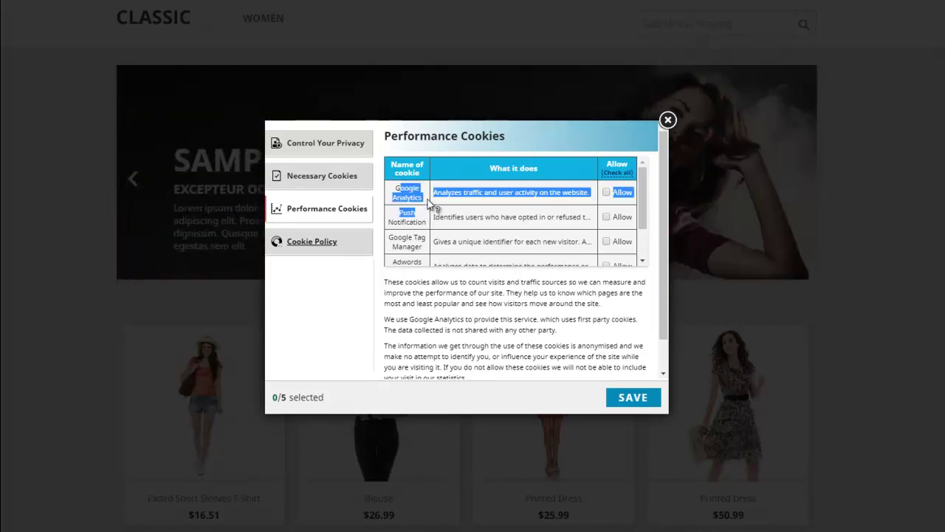
left_click(499, 196)
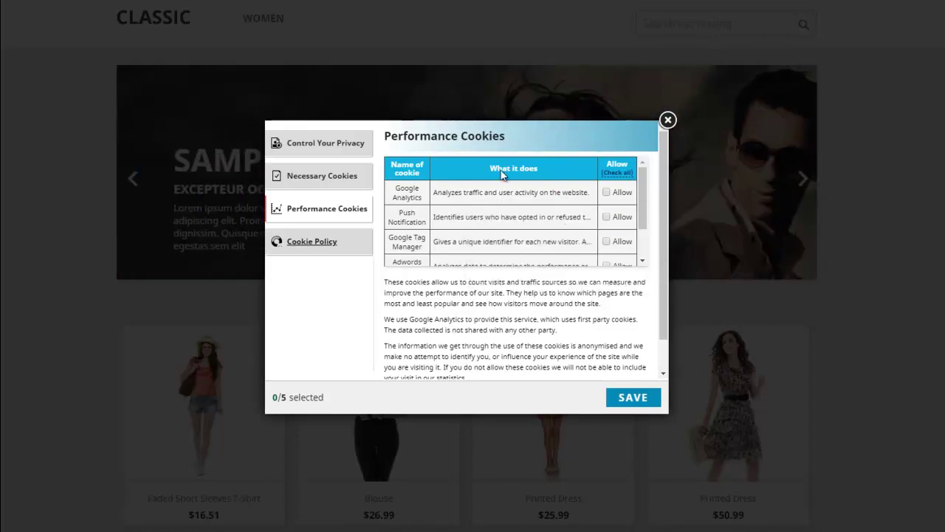
scroll(647, 191, "down", 2)
scroll(646, 191, "down", 3)
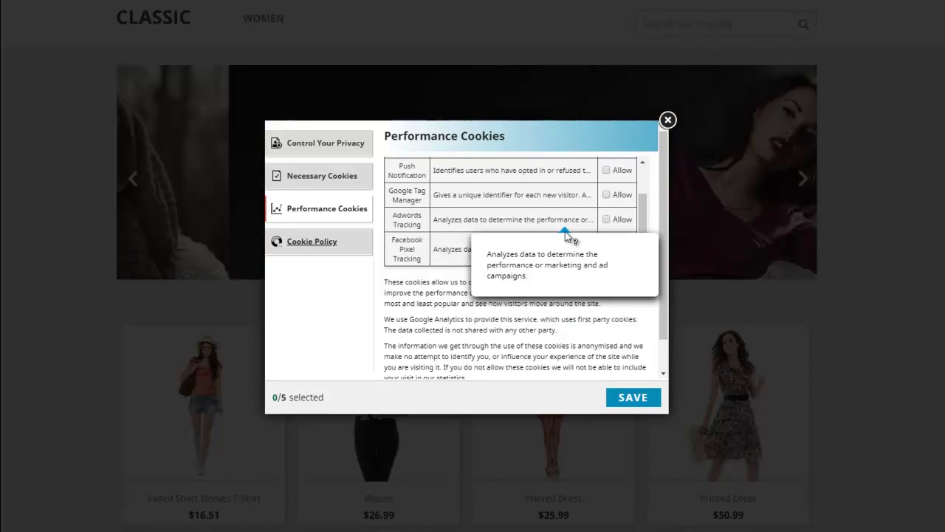
scroll(647, 185, "up", 2)
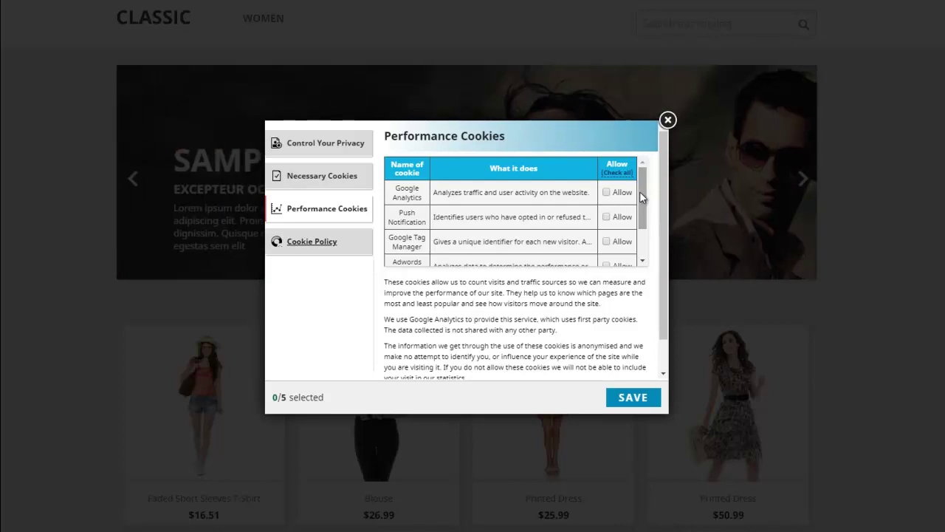
Step: Allow the Google Analytics, Push Notification, Google Tag Manager, Adwords Tracking and Facebook Pixel Tracking cookies, and save the choices
left_click(605, 192)
left_click(606, 217)
left_click(606, 241)
scroll(646, 225, "down", 2)
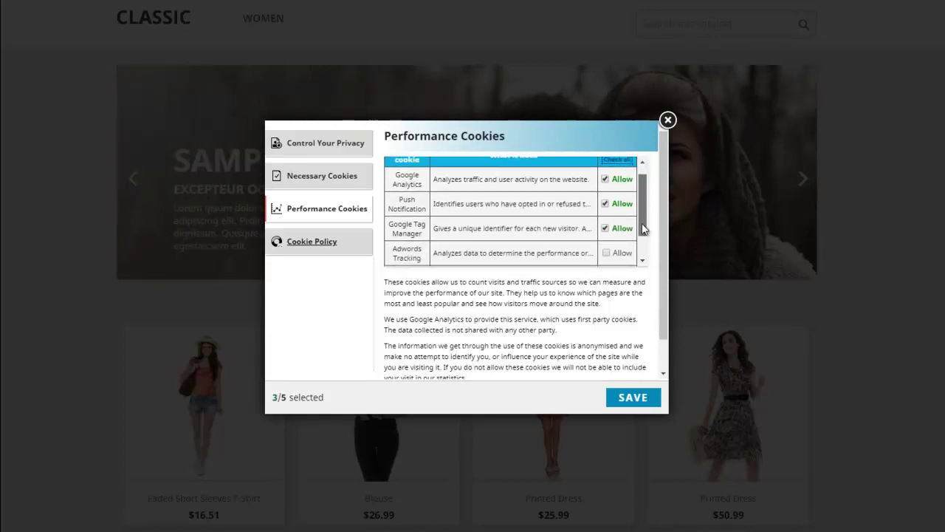
left_click(606, 219)
left_click(605, 249)
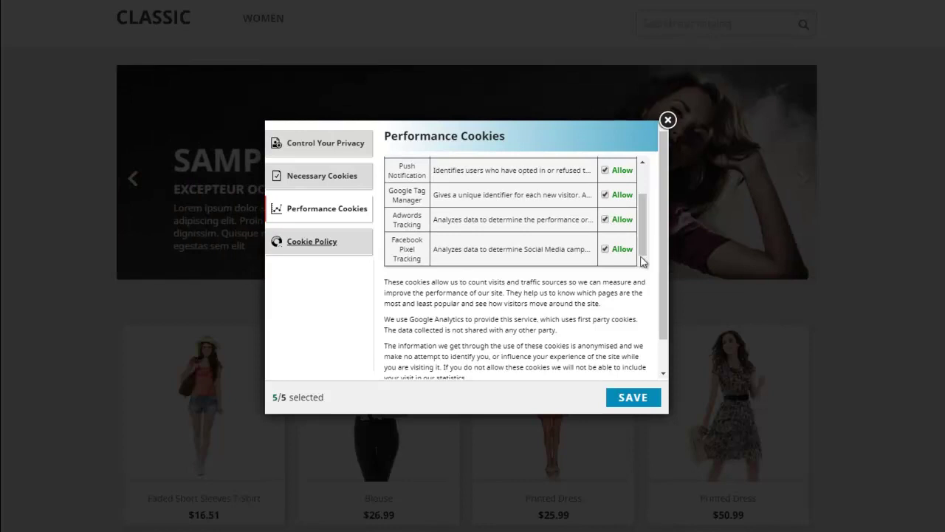
left_click(630, 404)
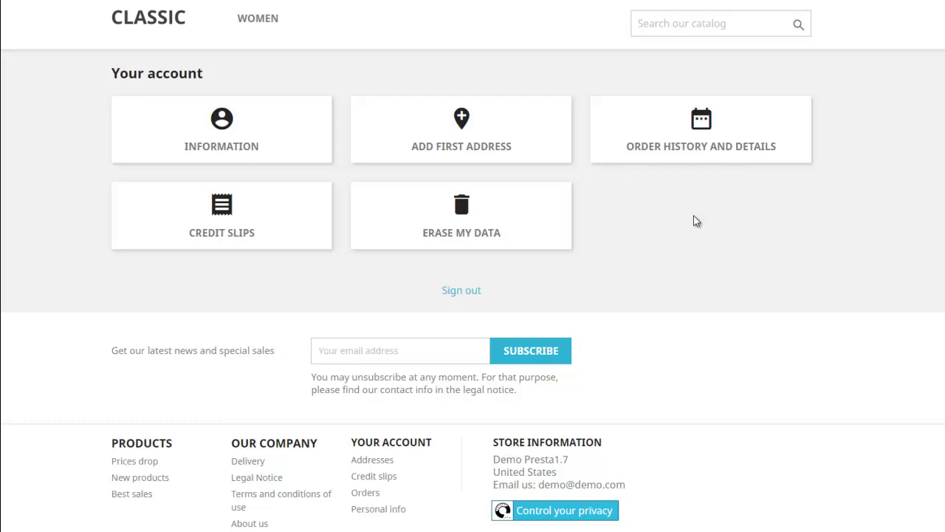
Step: Request erasure of the customer's data from the account page, but cancel the confirmation
left_click(501, 237)
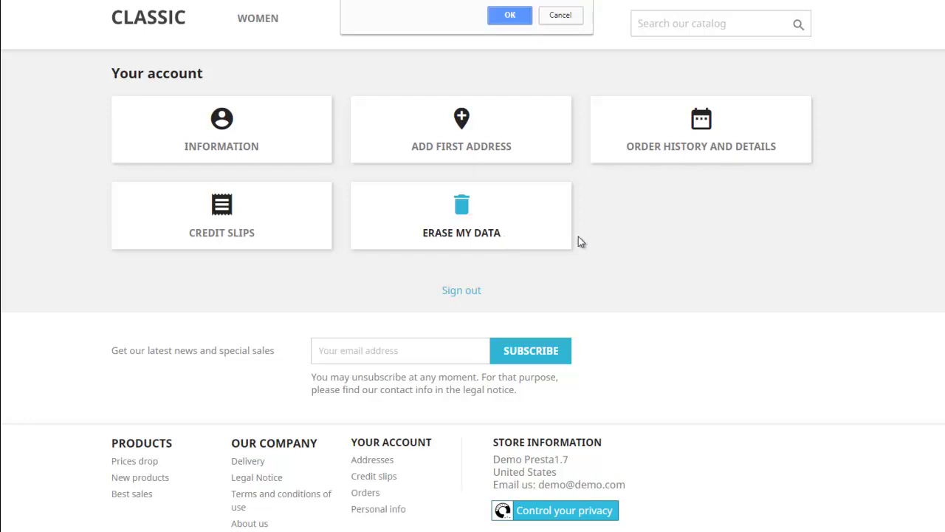
left_click(571, 16)
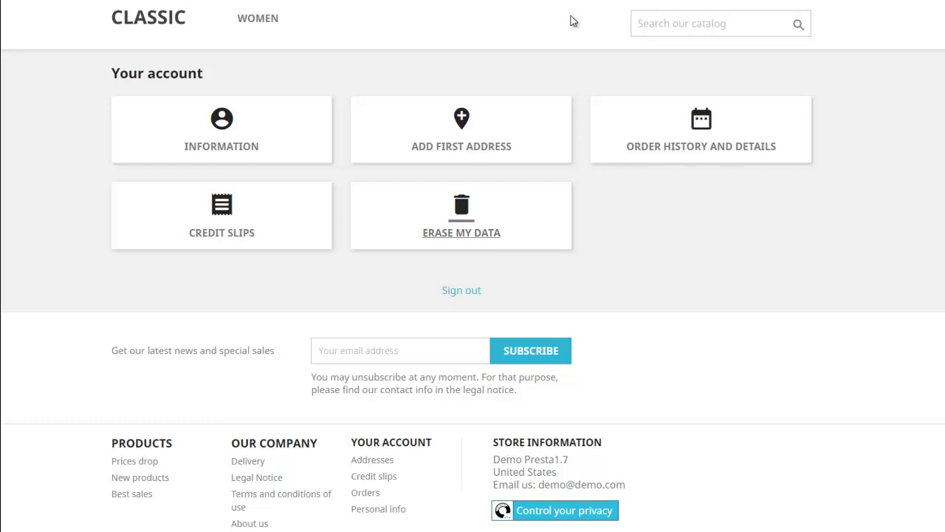